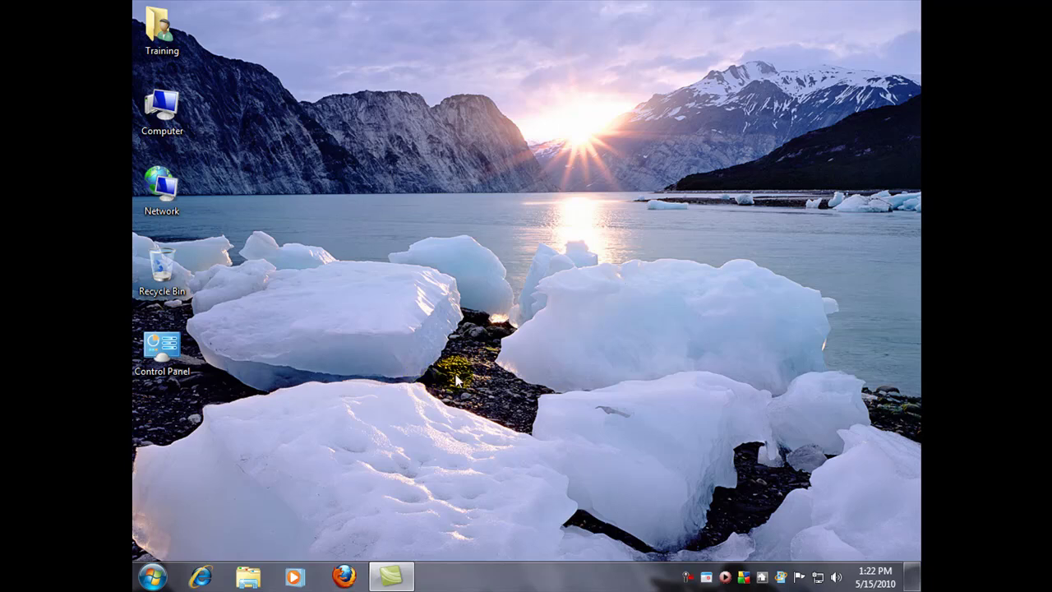
Launch Firefox and load The Windows Club's FixWin article from the pasted URL
{"action": "left_click", "coordinate": [343, 577]}
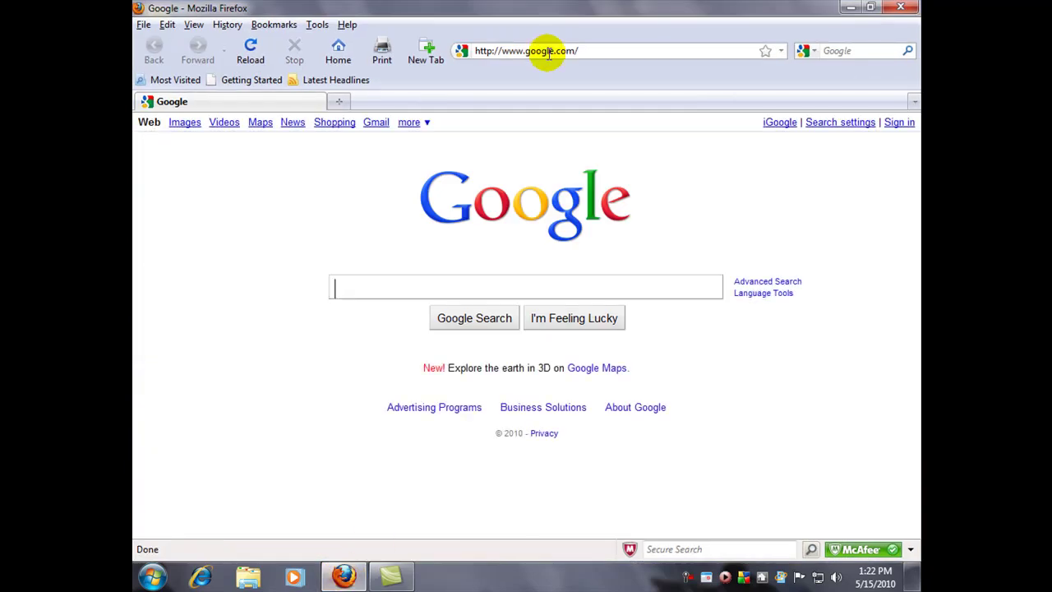
{"action": "left_click", "coordinate": [549, 53]}
{"action": "type", "text": "http://www.thewindowsclub.com/repair-fix-windows-7-vista-problems-with-fixwin-utility"}
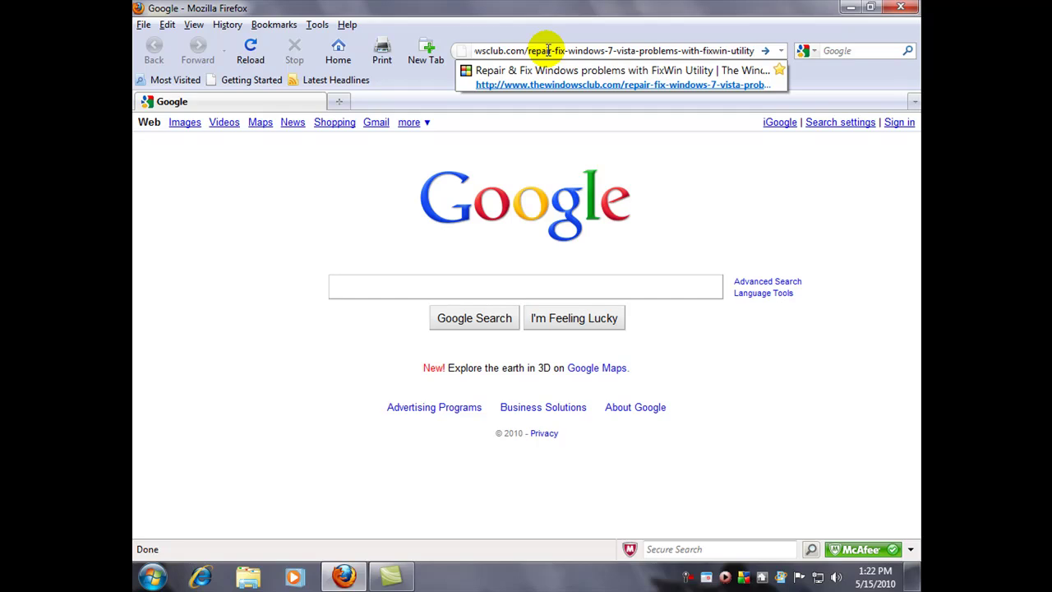
{"action": "key", "text": "Return"}
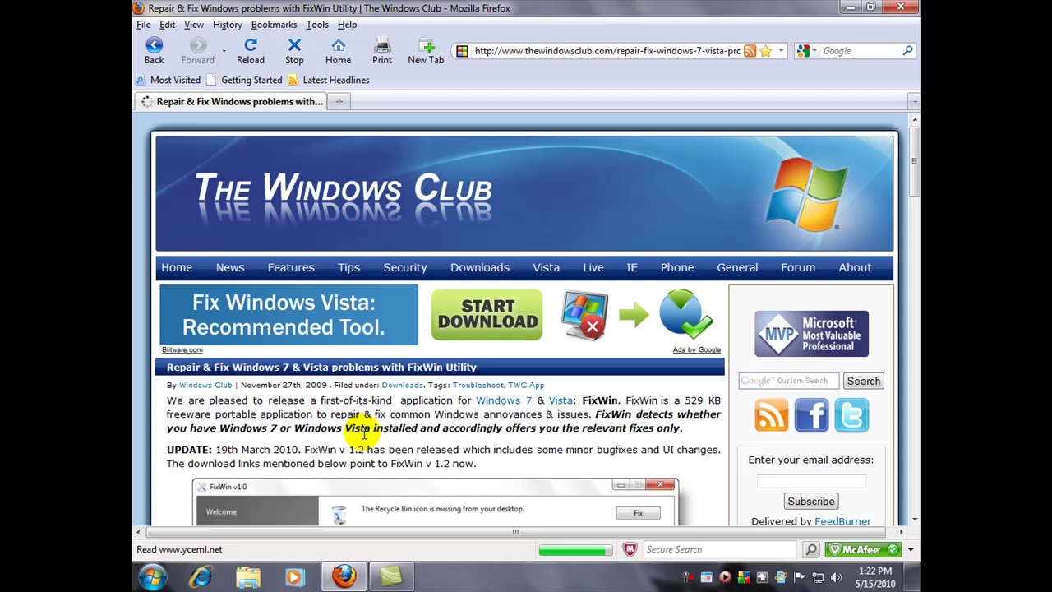
Scroll down the article to reach the FixWin download link
{"action": "scroll", "coordinate": [363, 436], "scroll_direction": "down", "scroll_amount": 4}
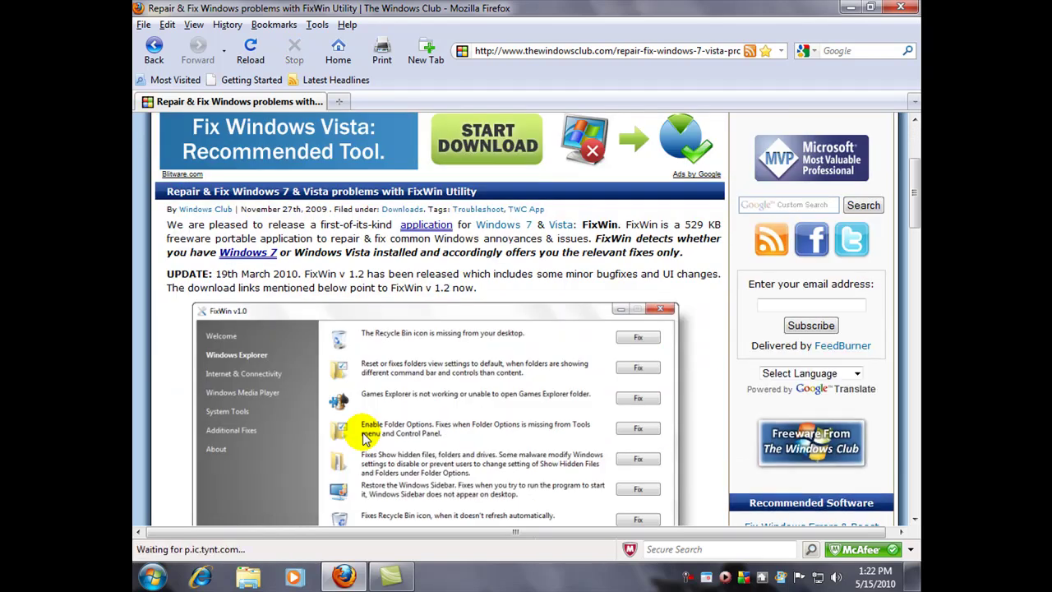
{"action": "scroll", "coordinate": [354, 411], "scroll_direction": "up", "scroll_amount": 4}
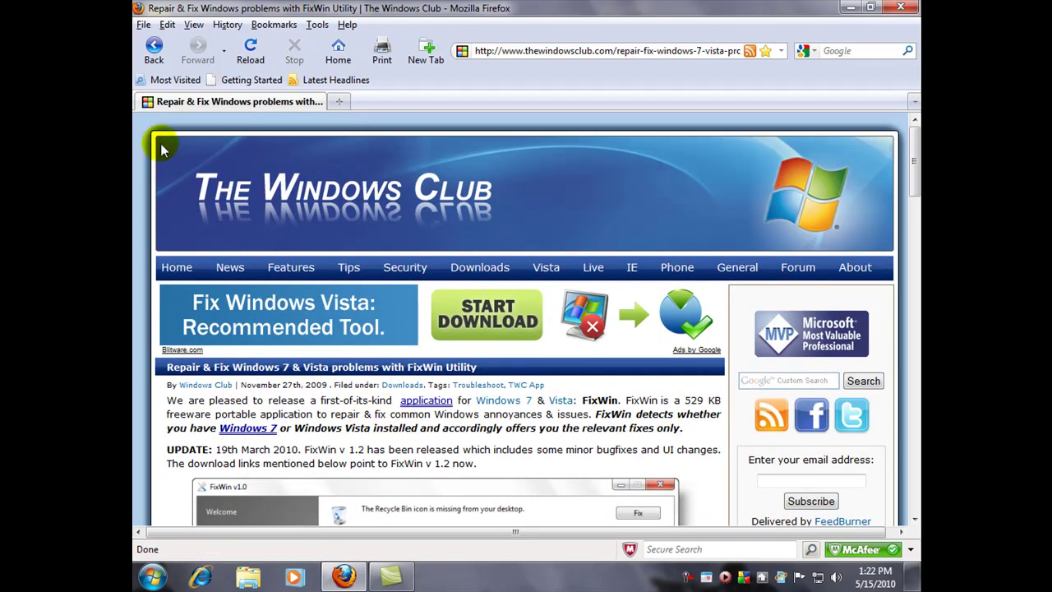
{"action": "scroll", "coordinate": [436, 398], "scroll_direction": "down", "scroll_amount": 6}
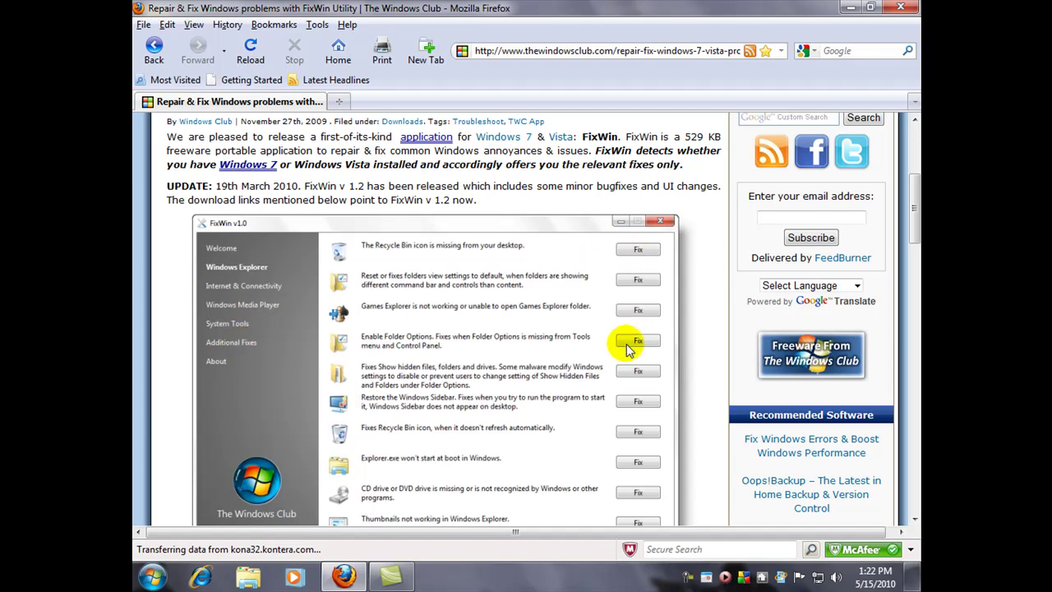
{"action": "scroll", "coordinate": [639, 469], "scroll_direction": "down", "scroll_amount": 8}
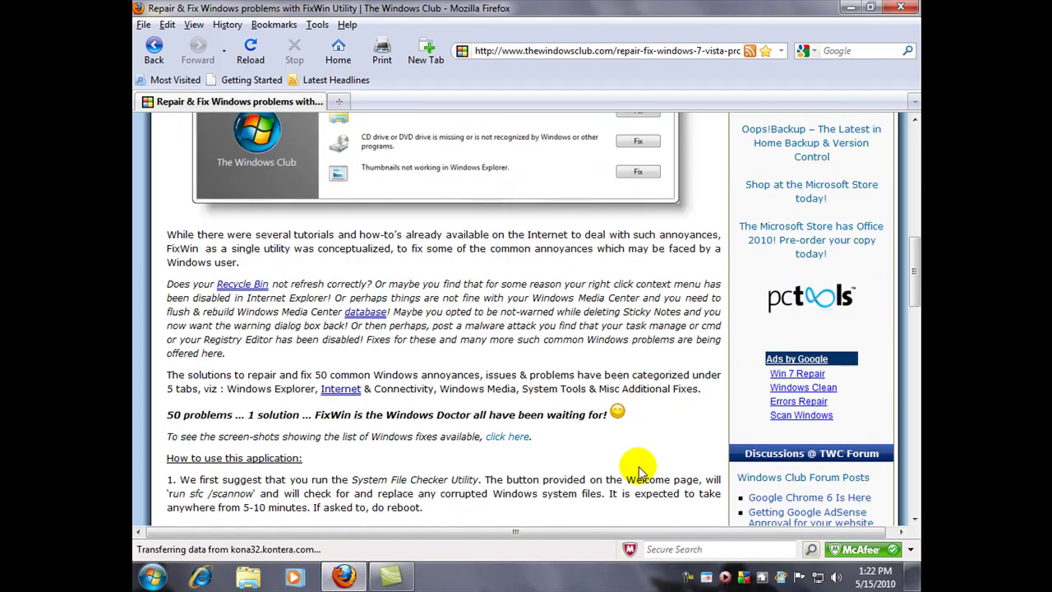
{"action": "scroll", "coordinate": [633, 460], "scroll_direction": "down", "scroll_amount": 6}
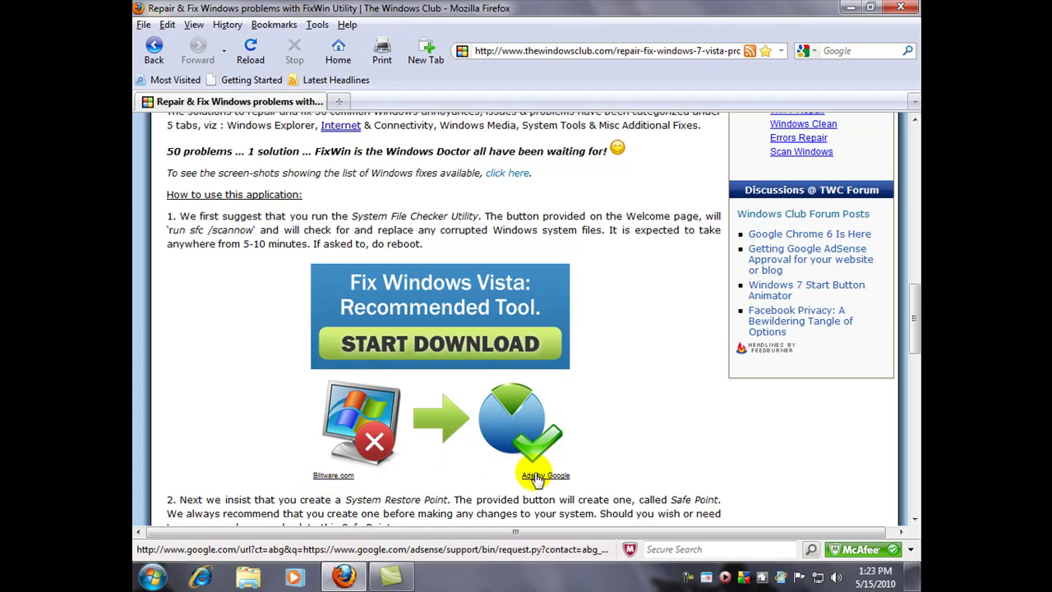
{"action": "scroll", "coordinate": [427, 403], "scroll_direction": "down", "scroll_amount": 4}
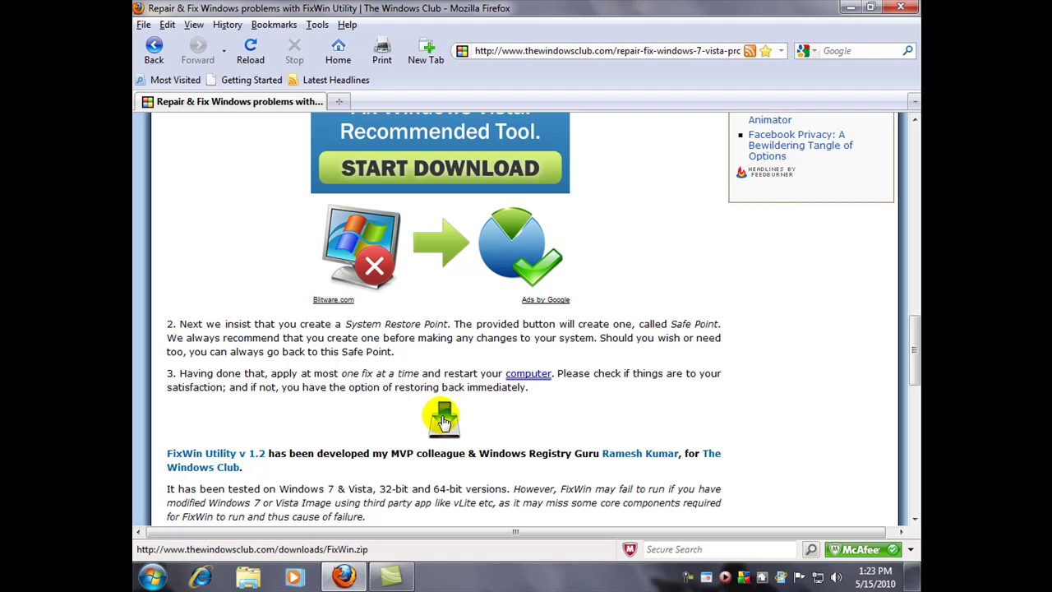
Download FixWin.zip and save it to the Desktop
{"action": "left_click", "coordinate": [444, 419]}
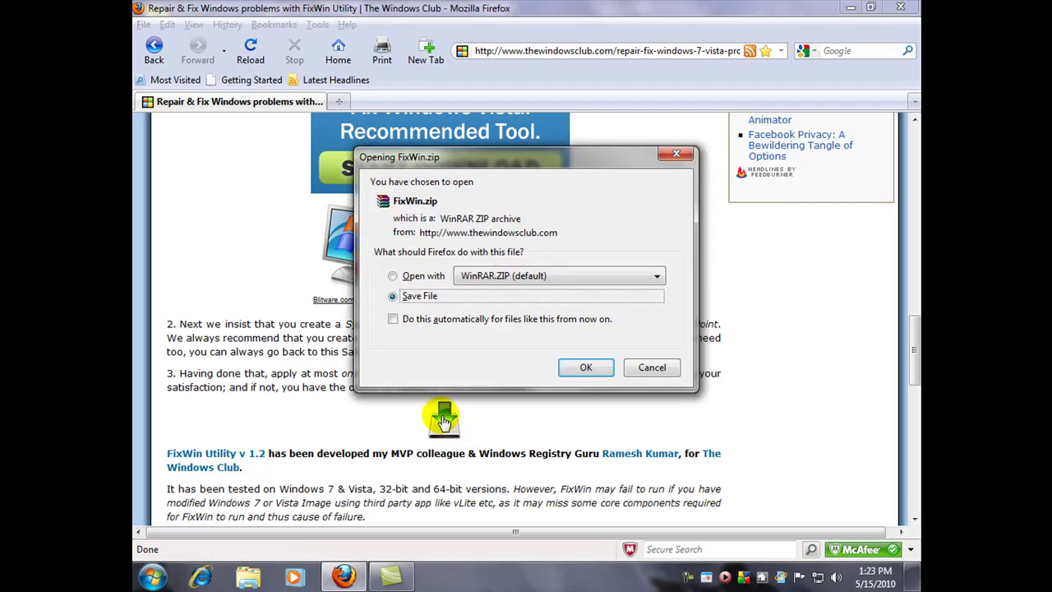
{"action": "left_click", "coordinate": [584, 366]}
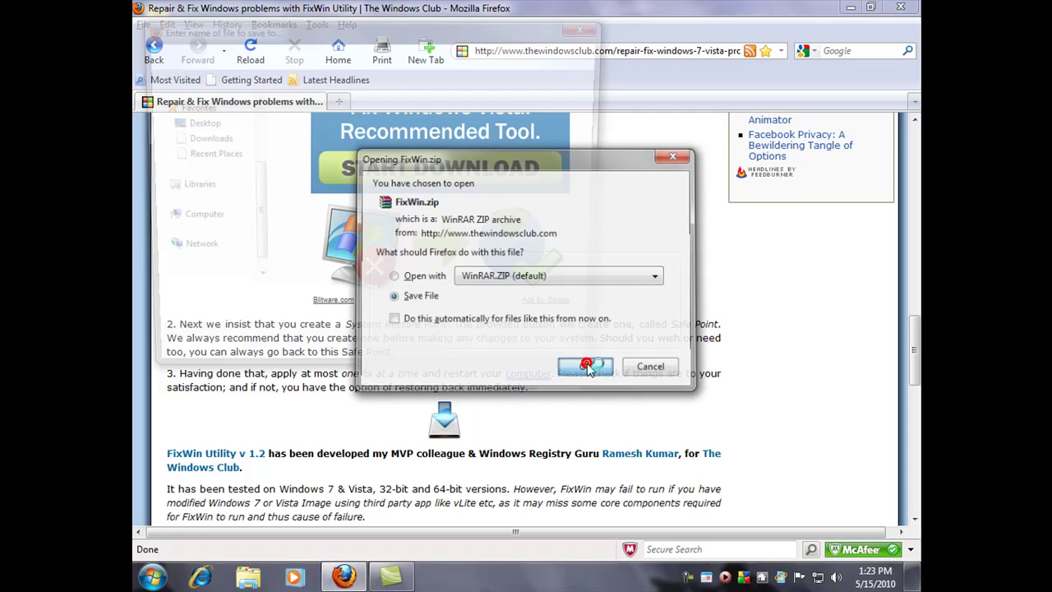
{"action": "left_click", "coordinate": [194, 123]}
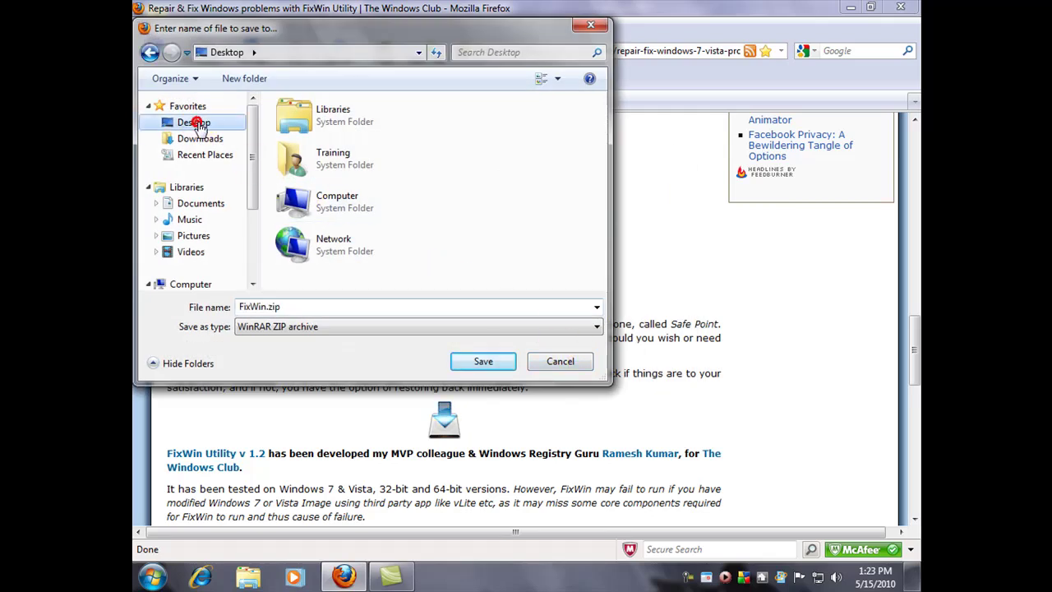
{"action": "left_click", "coordinate": [484, 361]}
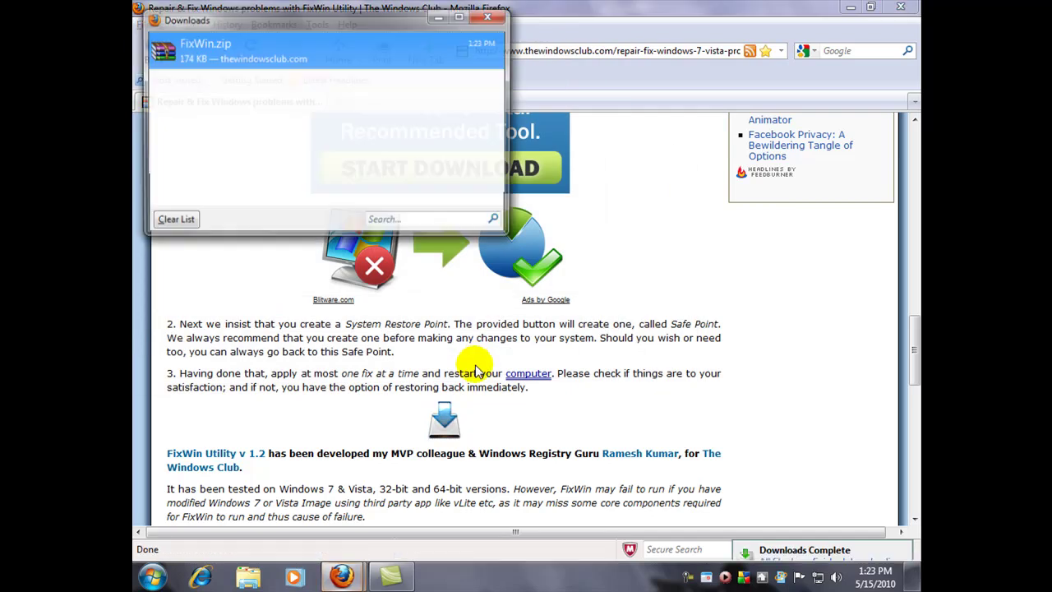
Clear the finished downloads list, close Firefox, and select FixWin.zip on the desktop
{"action": "left_click", "coordinate": [174, 220]}
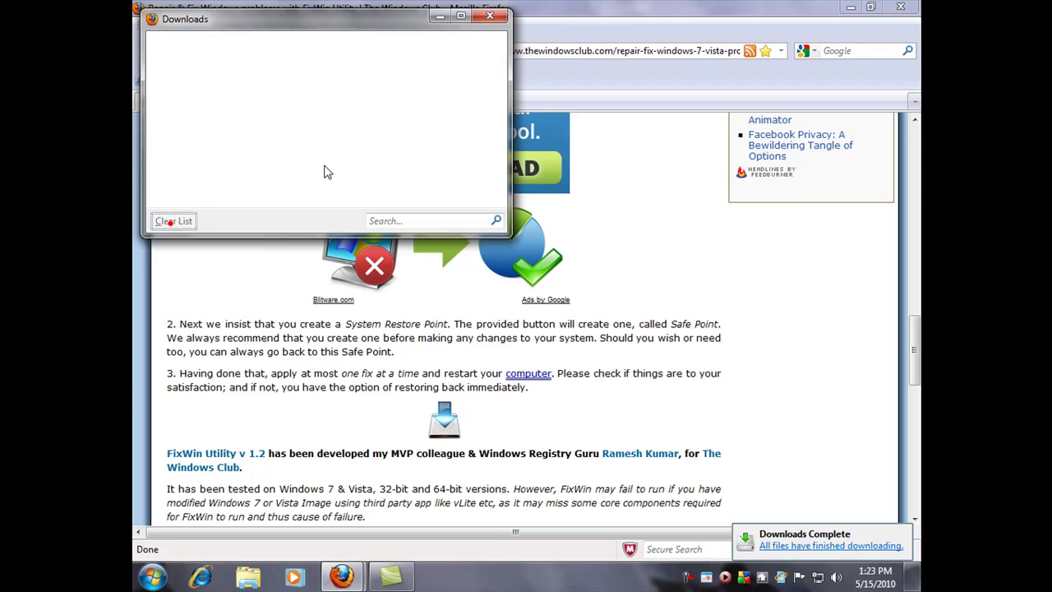
{"action": "left_click", "coordinate": [490, 16]}
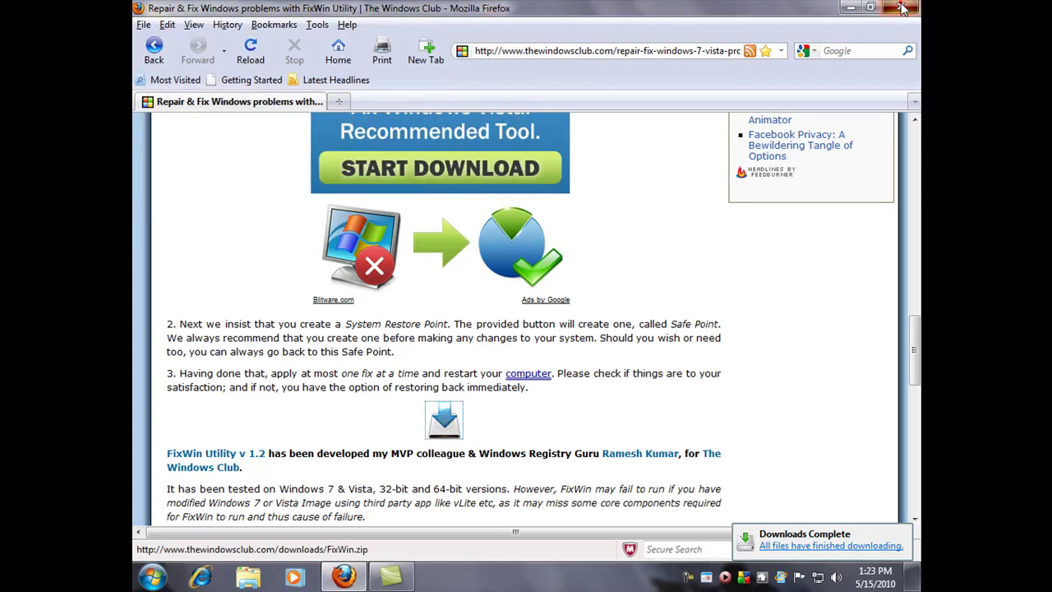
{"action": "left_click", "coordinate": [900, 7]}
{"action": "left_click", "coordinate": [162, 431]}
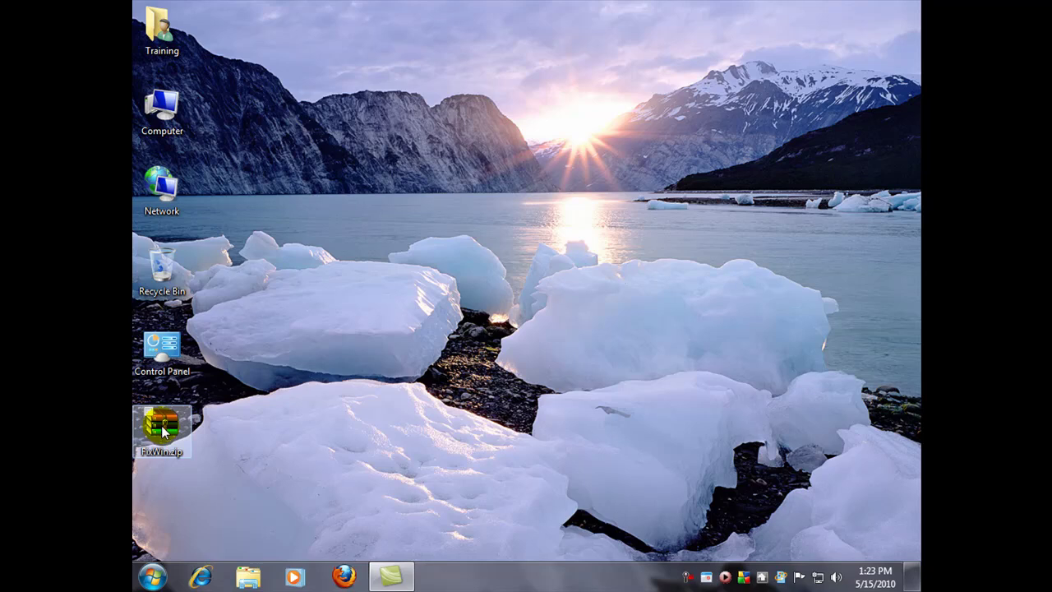
Extract FixWin.zip here and move the new FixWin folder to the desktop's centre
{"action": "right_click", "coordinate": [163, 431]}
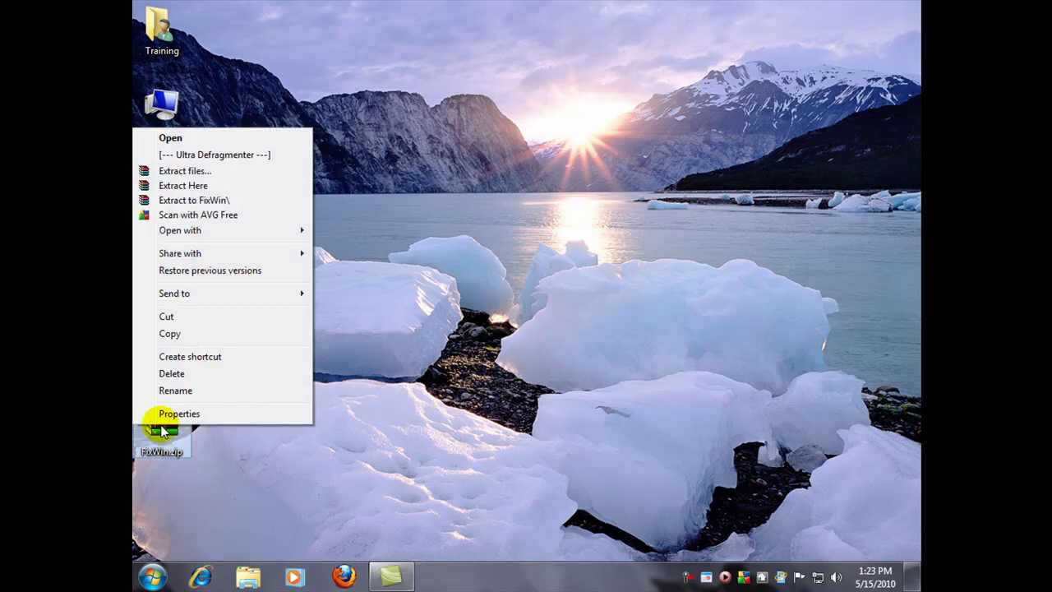
{"action": "left_click", "coordinate": [196, 186]}
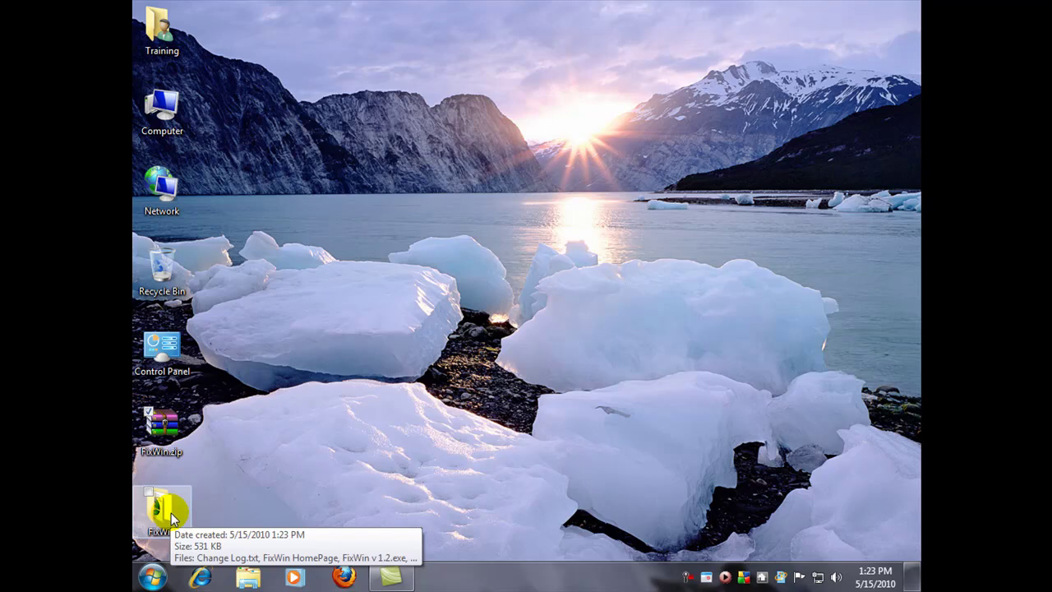
{"action": "left_click_drag", "start_coordinate": [175, 507], "coordinate": [433, 314]}
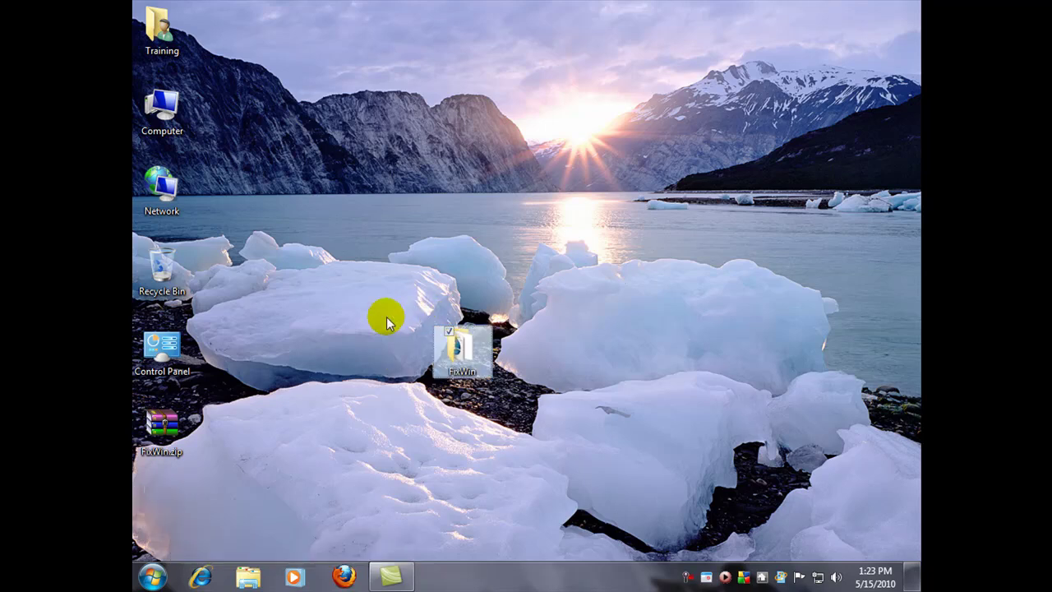
Open the FixWin folder, check Read Me.txt and the HomePage shortcut, then run FixWin v 1.2.exe
{"action": "double_click", "coordinate": [451, 359]}
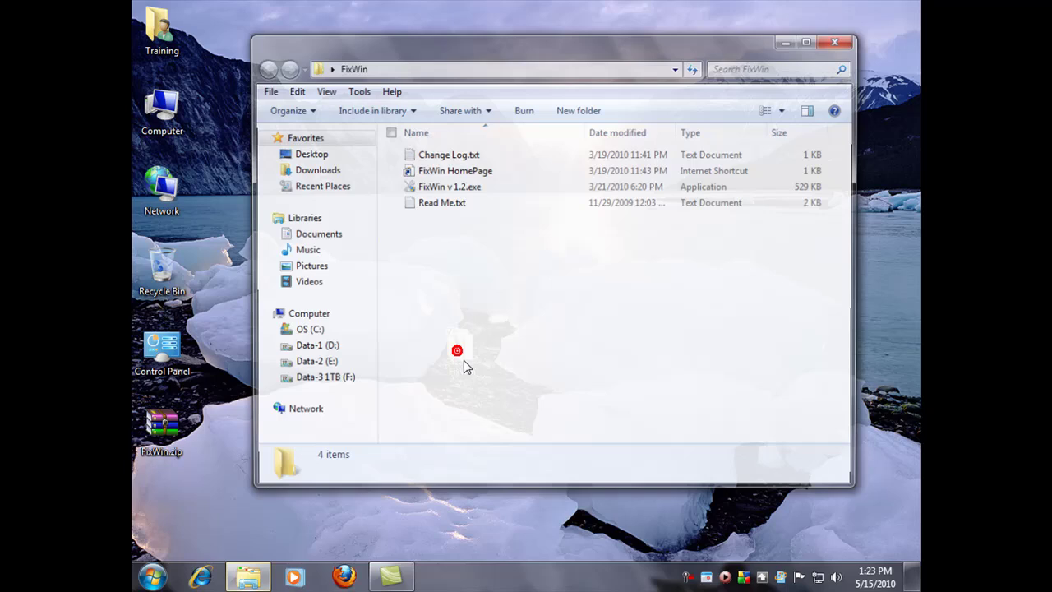
{"action": "mouse_move", "coordinate": [455, 191]}
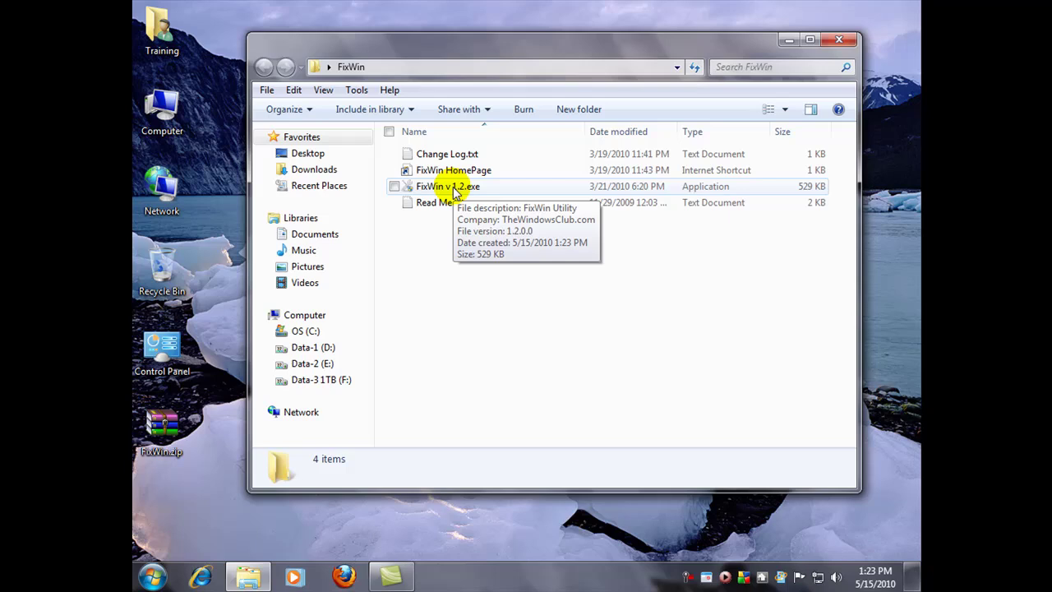
{"action": "left_click", "coordinate": [440, 205]}
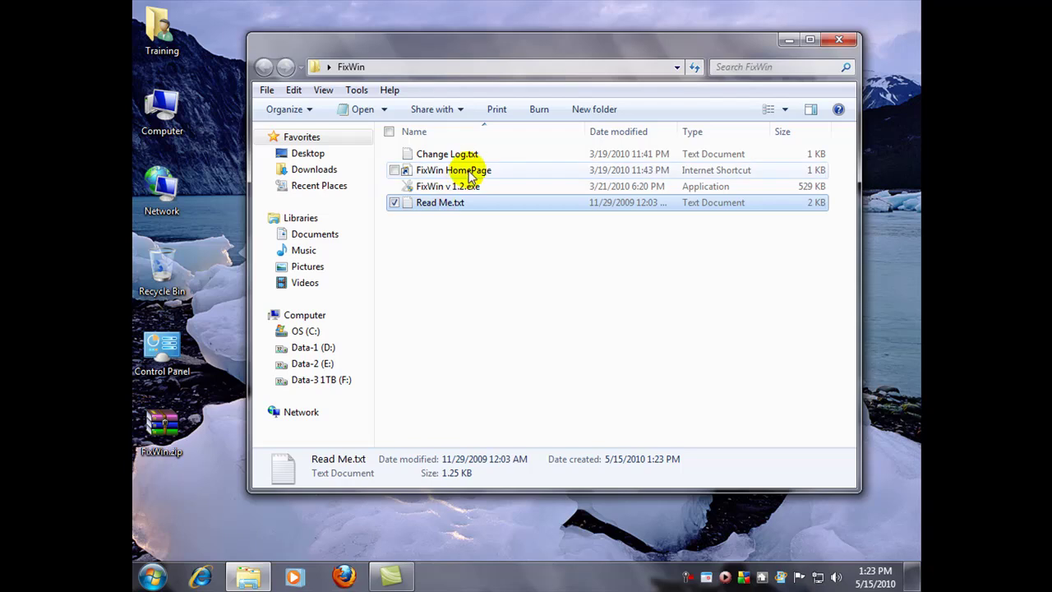
{"action": "left_click", "coordinate": [467, 173]}
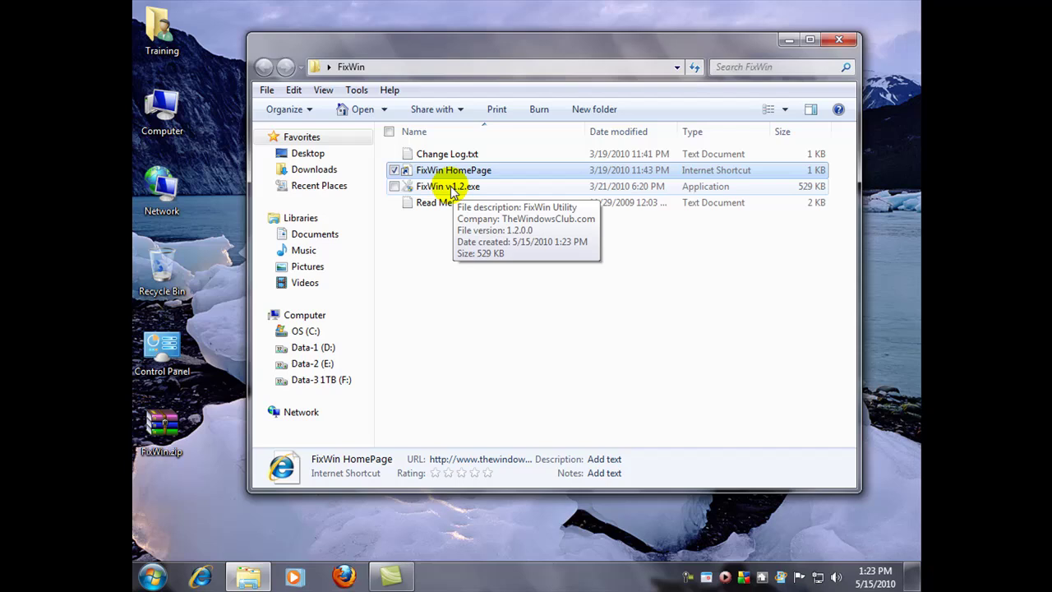
{"action": "double_click", "coordinate": [453, 189]}
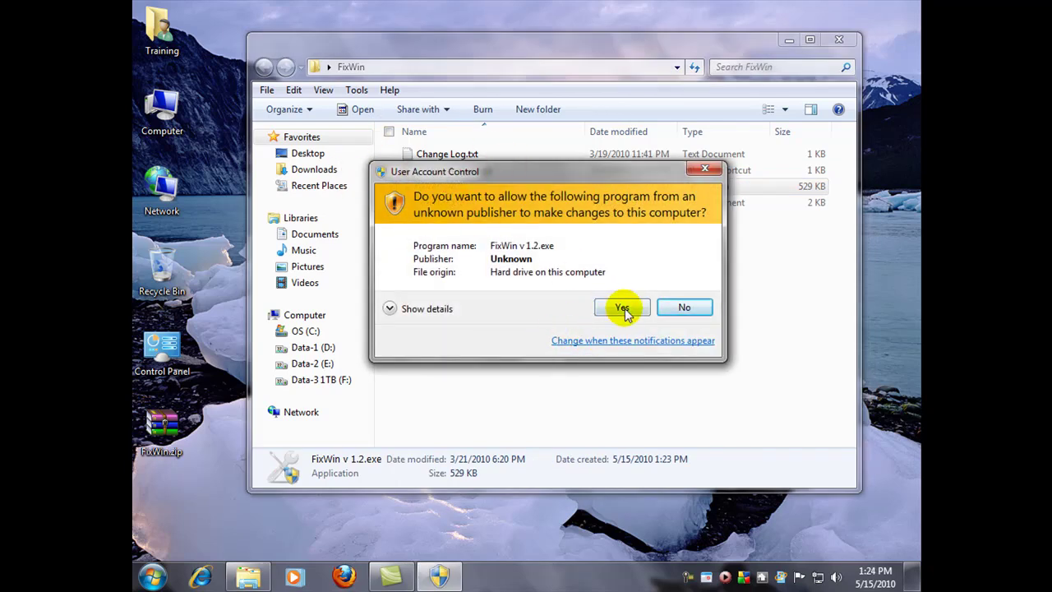
Approve the User Account Control prompt so FixWin v1.2 opens on its Welcome page
{"action": "left_click", "coordinate": [622, 309]}
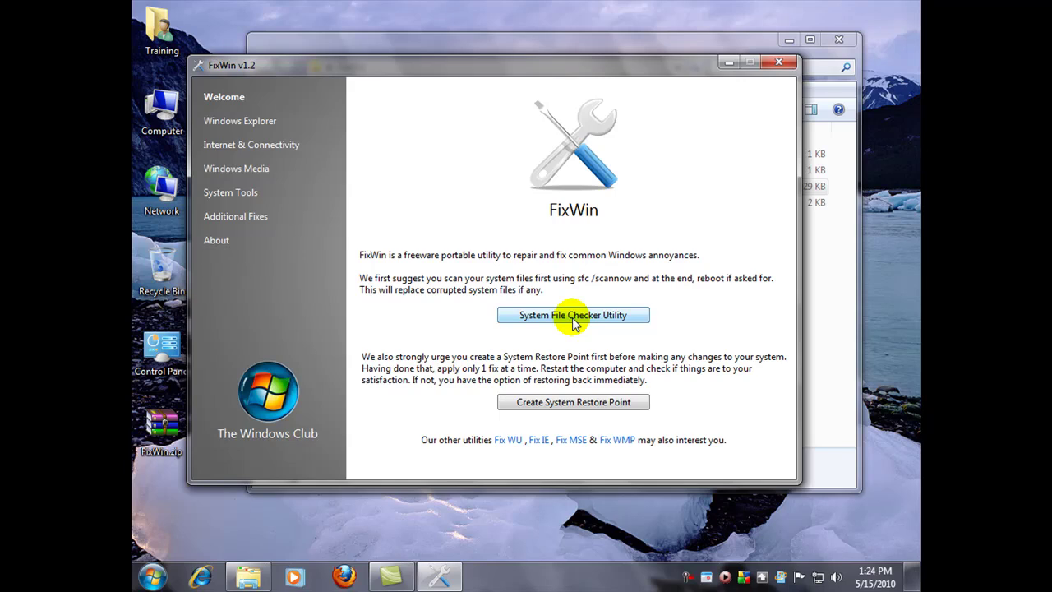
Switch to the Windows Explorer category and press its second Fix button
{"action": "left_click", "coordinate": [244, 124]}
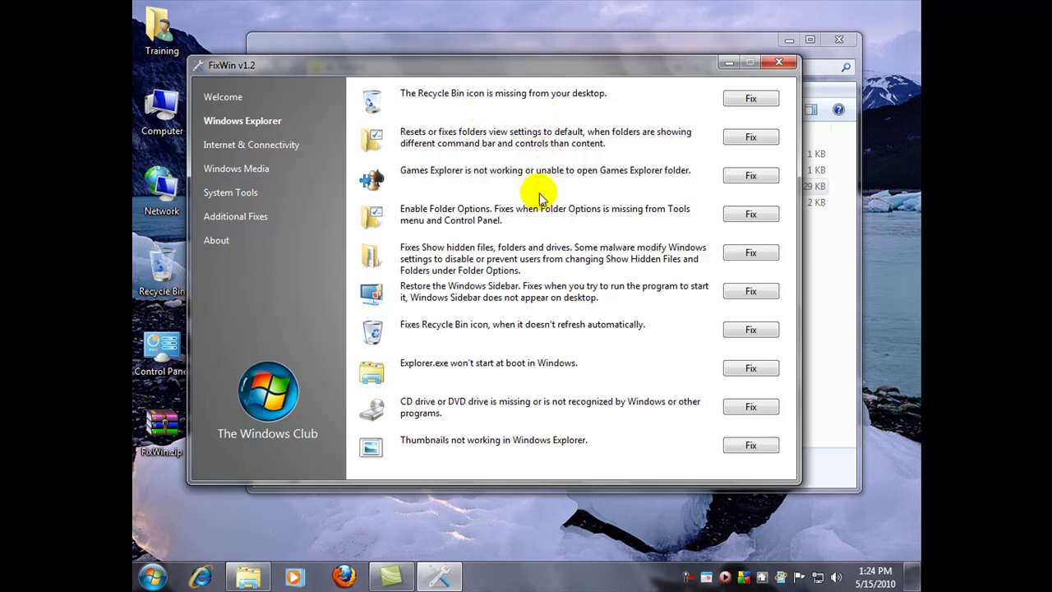
{"action": "left_click", "coordinate": [746, 138]}
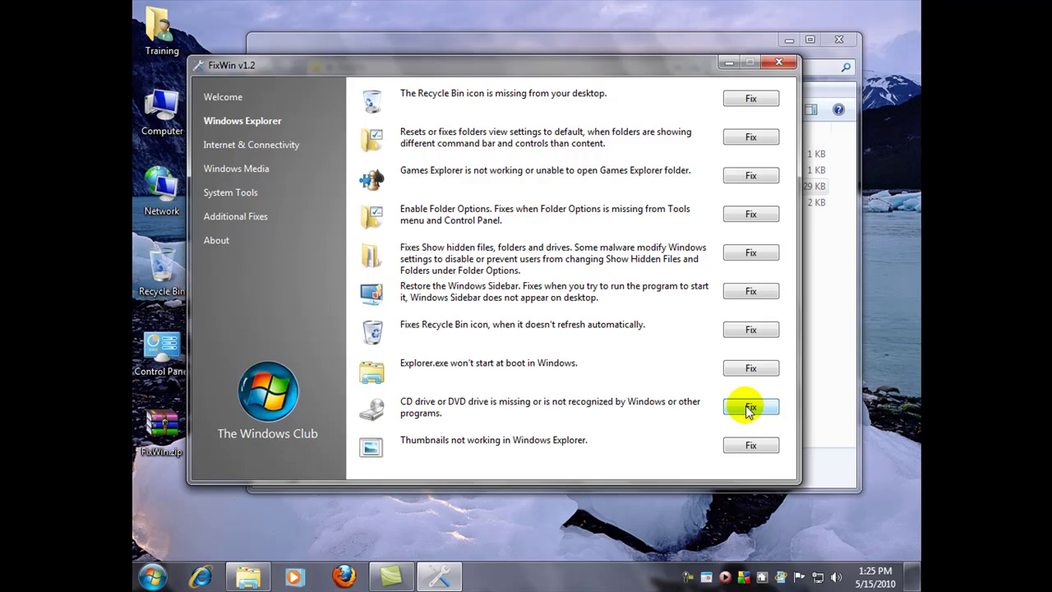
View the Internet & Connectivity fixes, then switch to the Windows Media category
{"action": "left_click", "coordinate": [212, 147]}
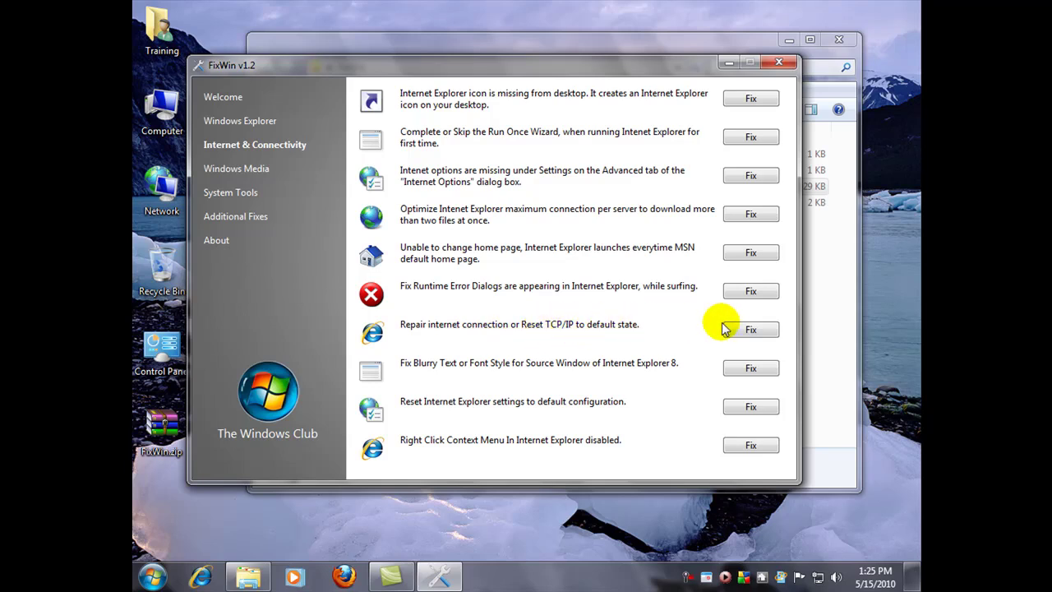
{"action": "left_click", "coordinate": [252, 175]}
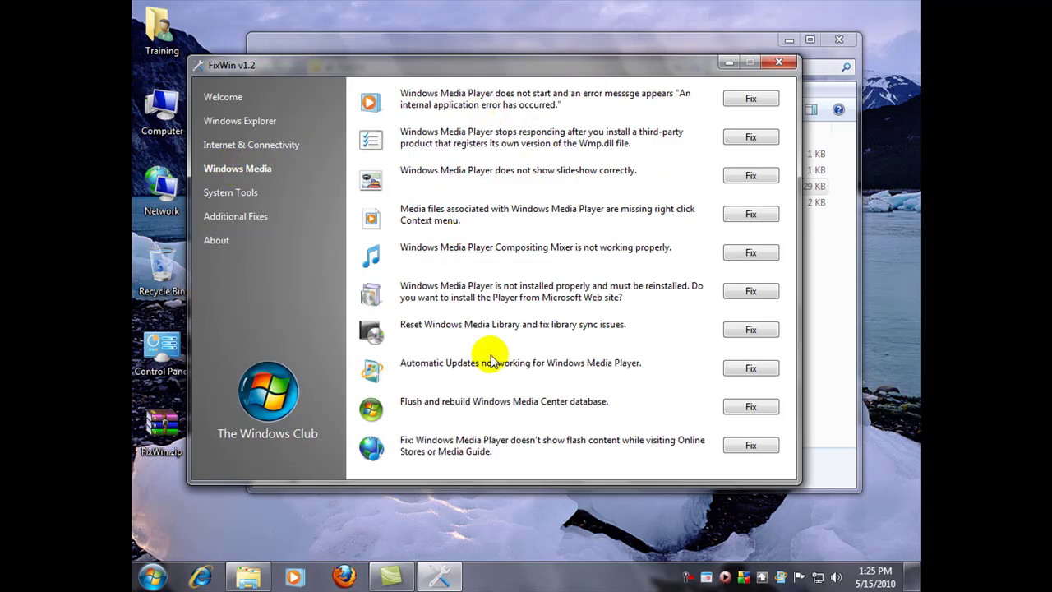
Open the System Tools category with fixes for Task Manager, Command Prompt and Registry Editor
{"action": "left_click", "coordinate": [234, 193]}
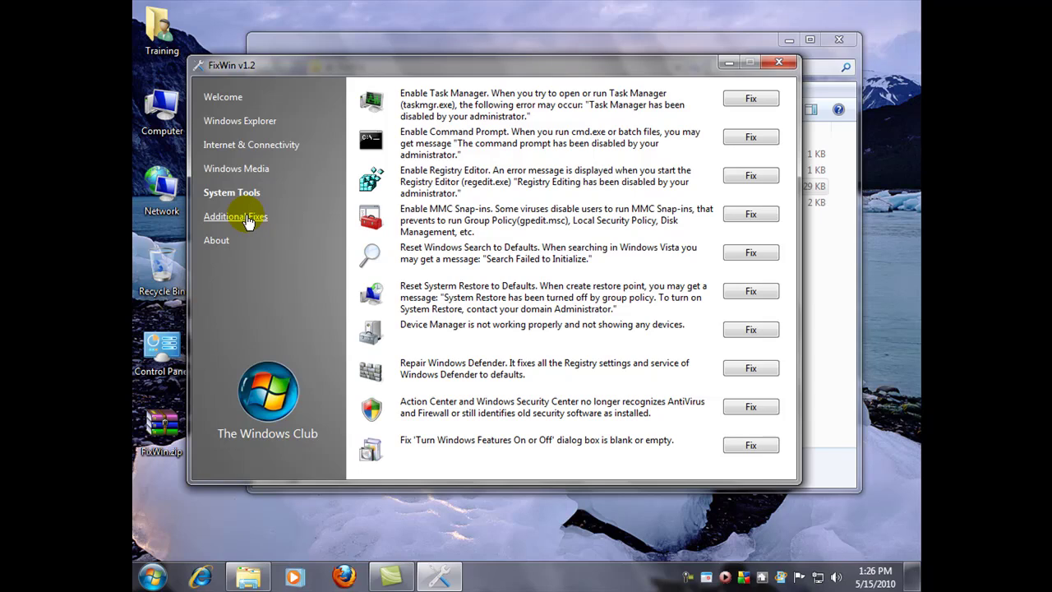
Open Additional Fixes and press the Fix button on the Windows Update row
{"action": "left_click", "coordinate": [249, 222]}
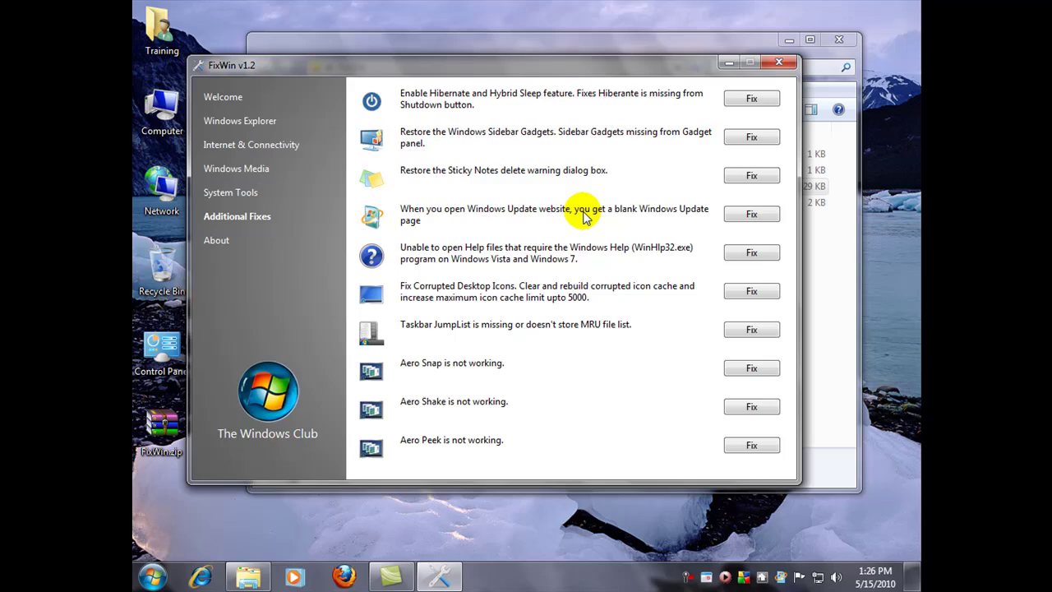
{"action": "left_click", "coordinate": [731, 214]}
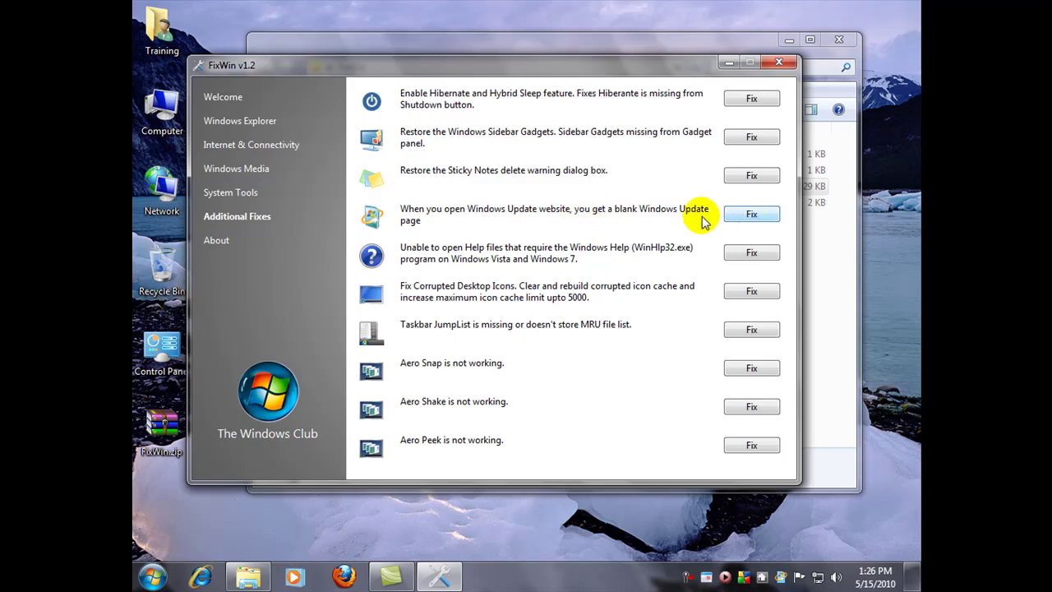